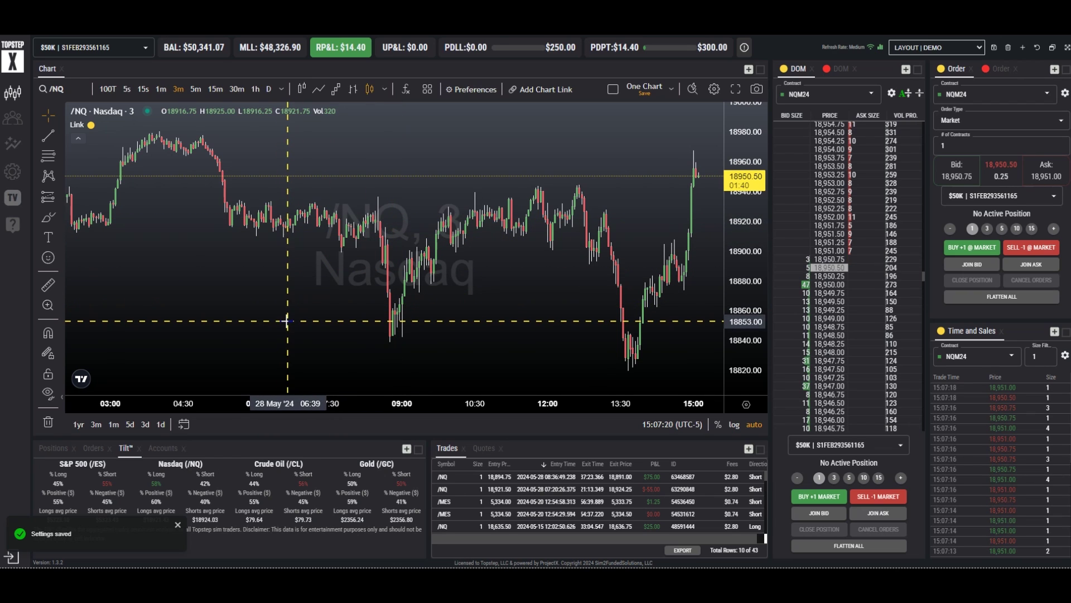
- Open Risk Settings, showing the $250 daily loss limit, $300 profit target and 250 brackets
click(13, 173)
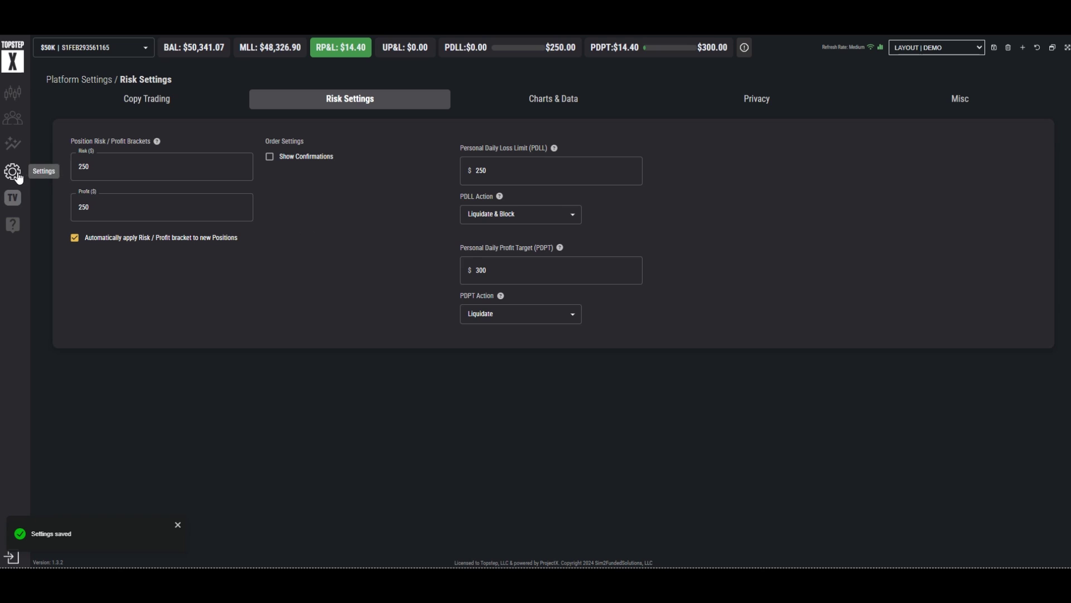
- Enable Show Chart Executions on the Charts & Data tab and save it
click(548, 101)
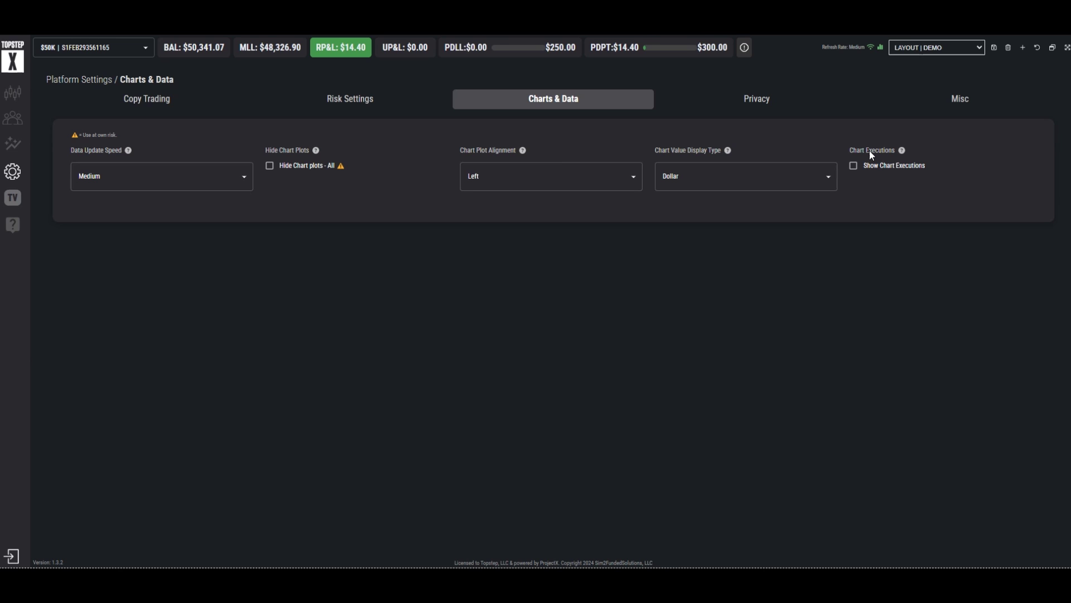
click(854, 167)
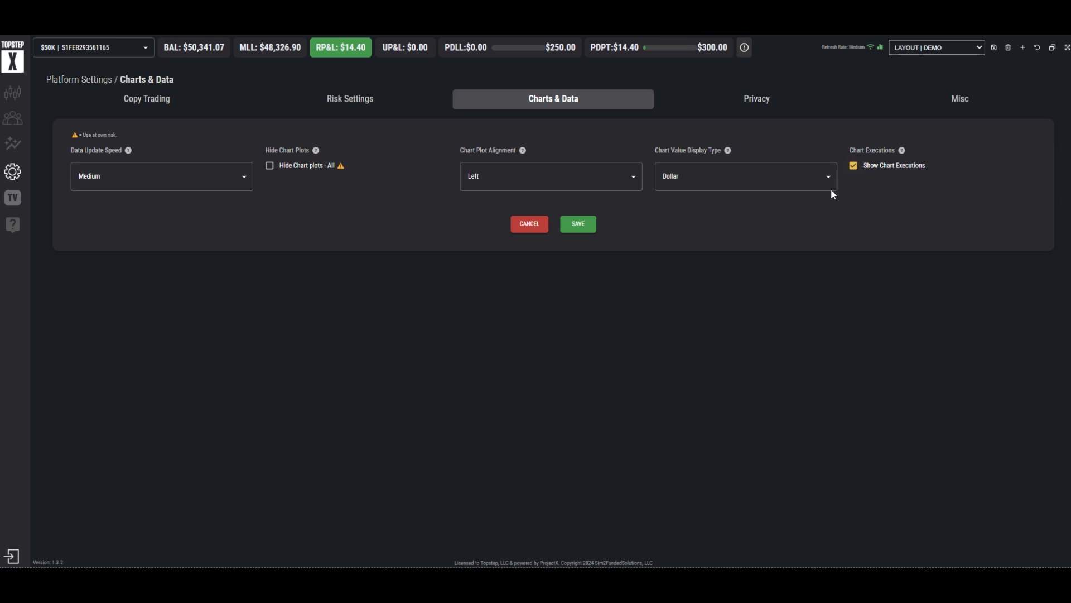
click(585, 235)
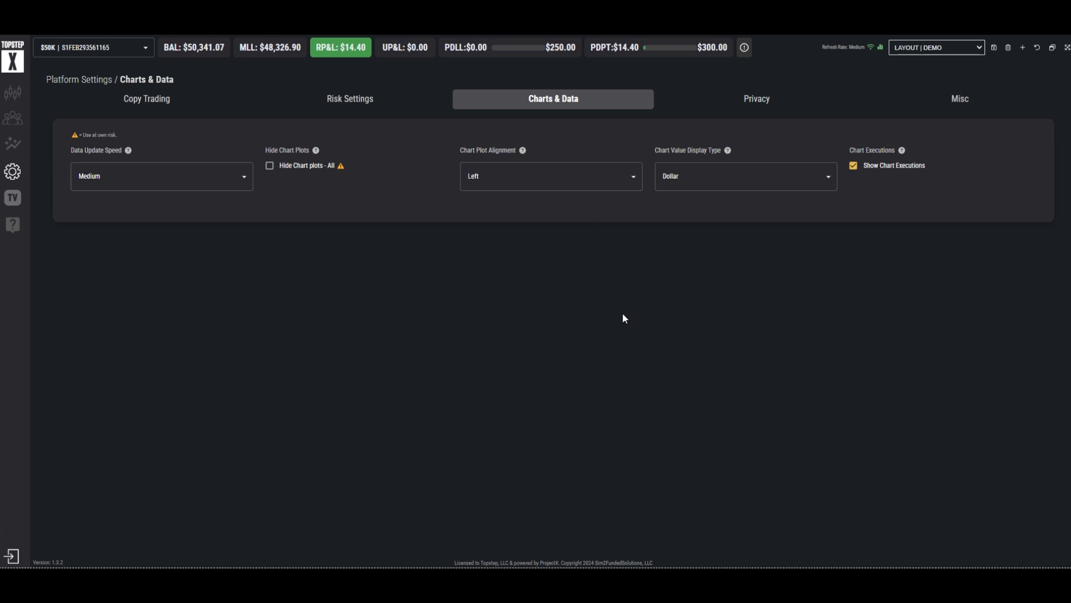
click(690, 180)
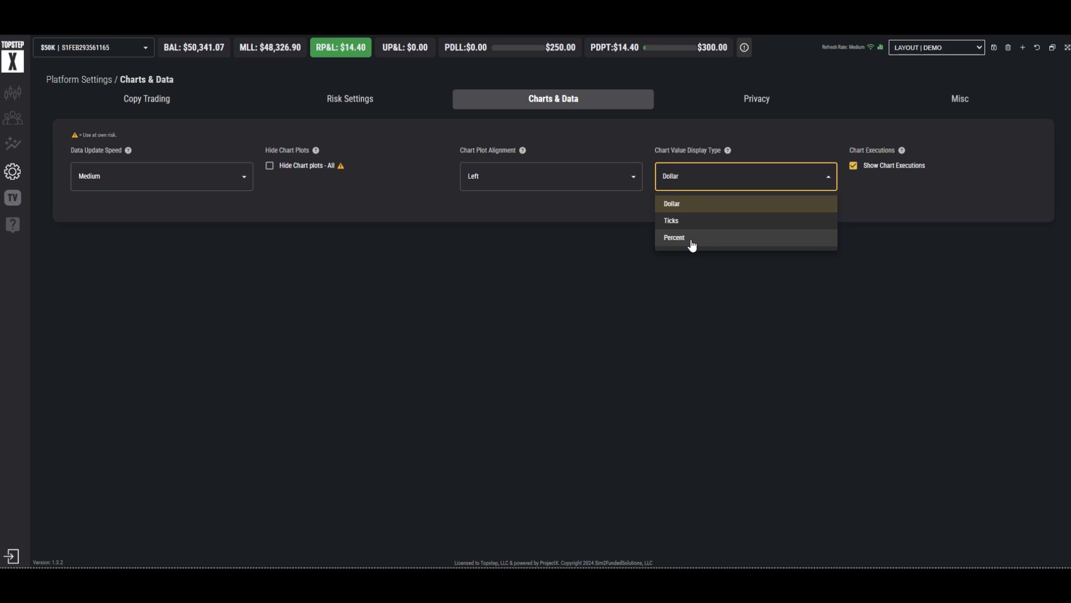
click(792, 129)
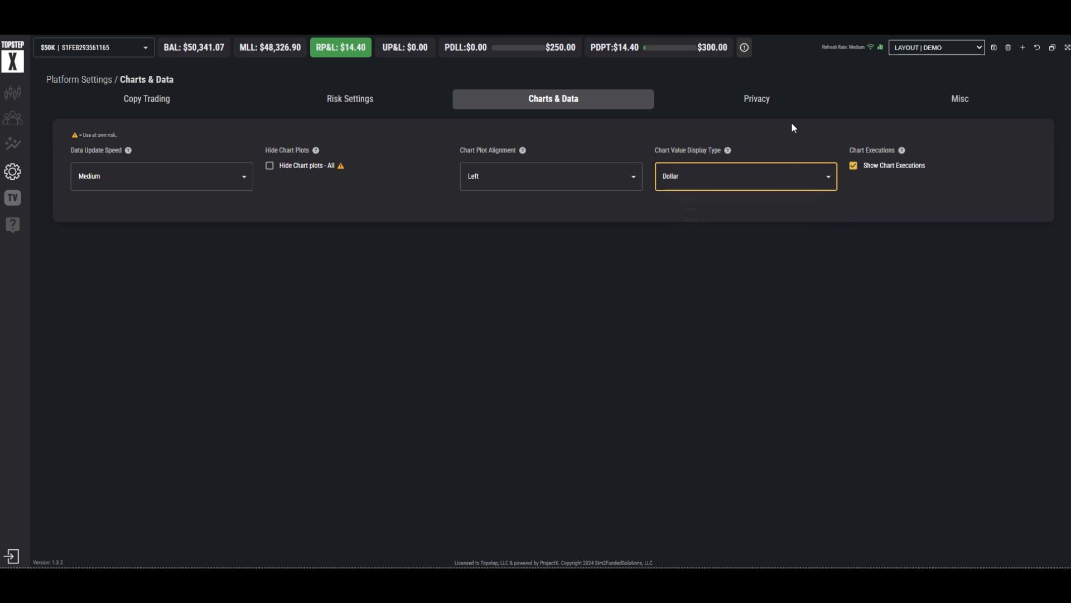
click(635, 184)
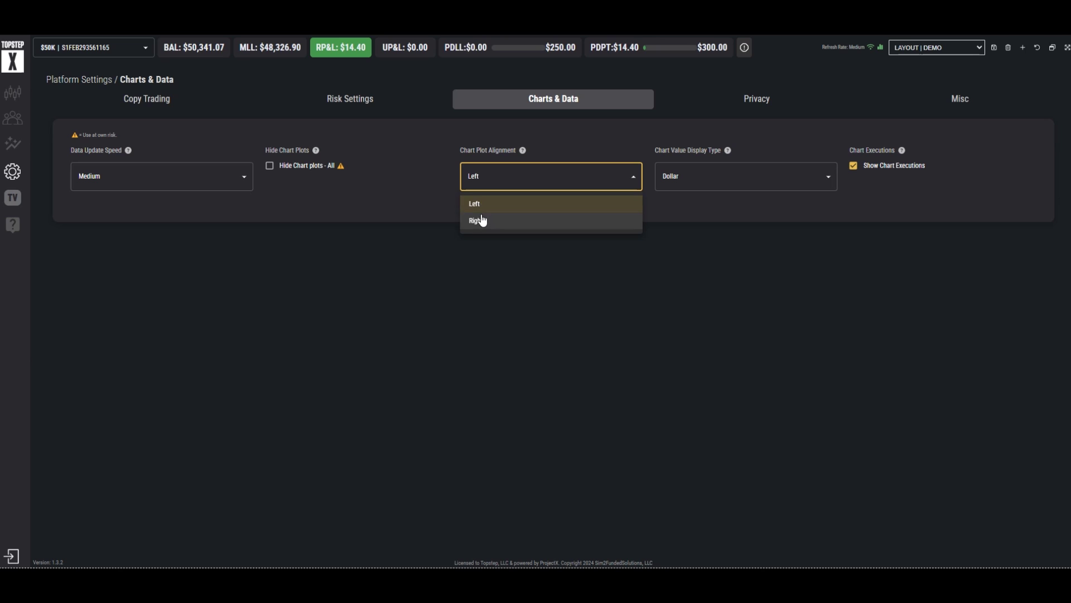
click(409, 262)
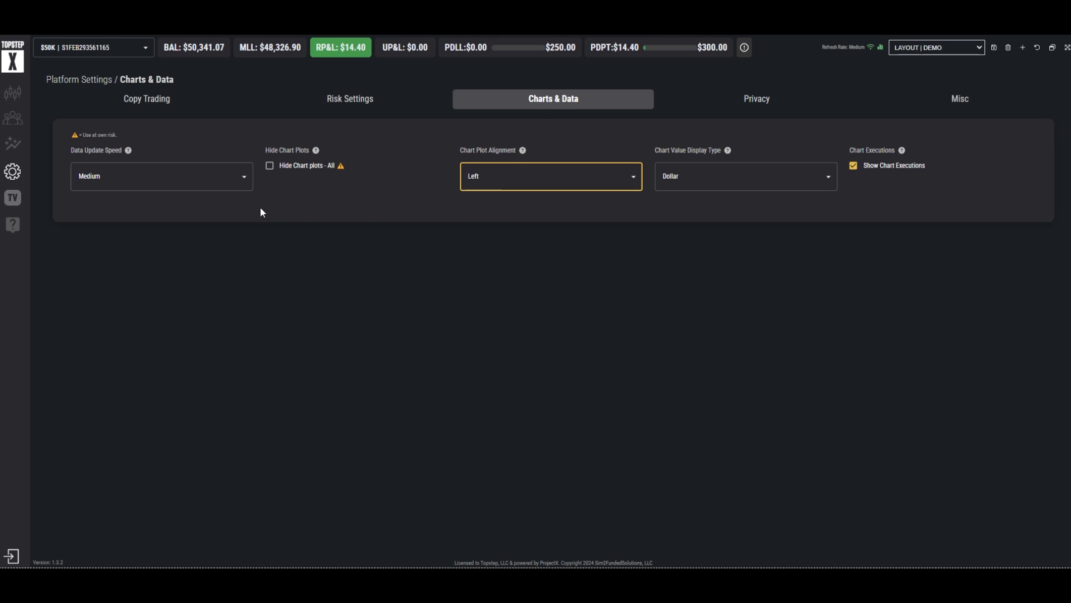
click(113, 173)
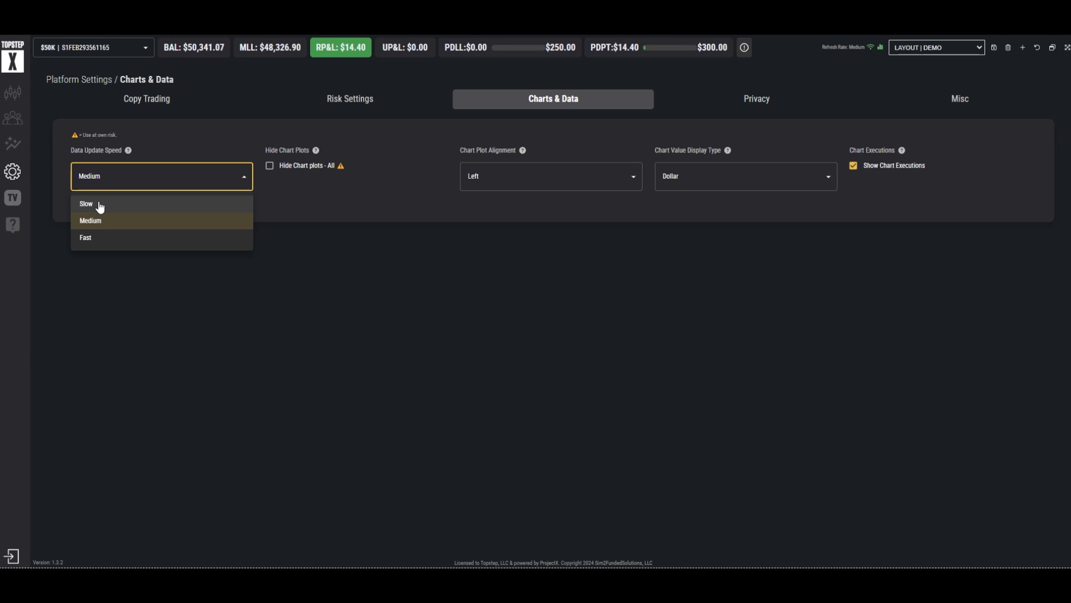
click(193, 290)
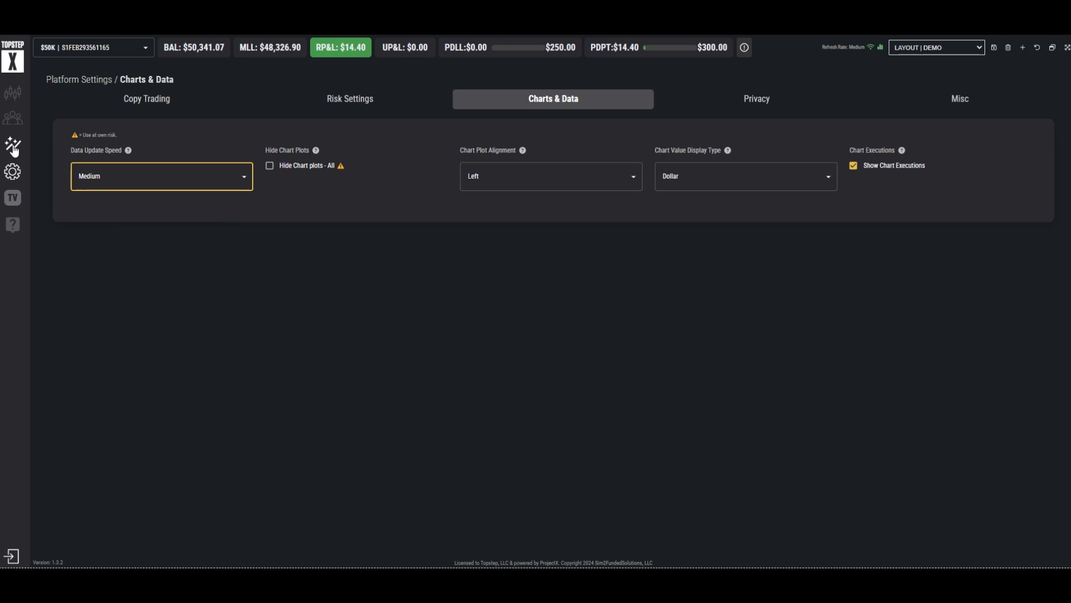
- Return to the NQ chart and save chart Preferences with executions hidden
click(13, 95)
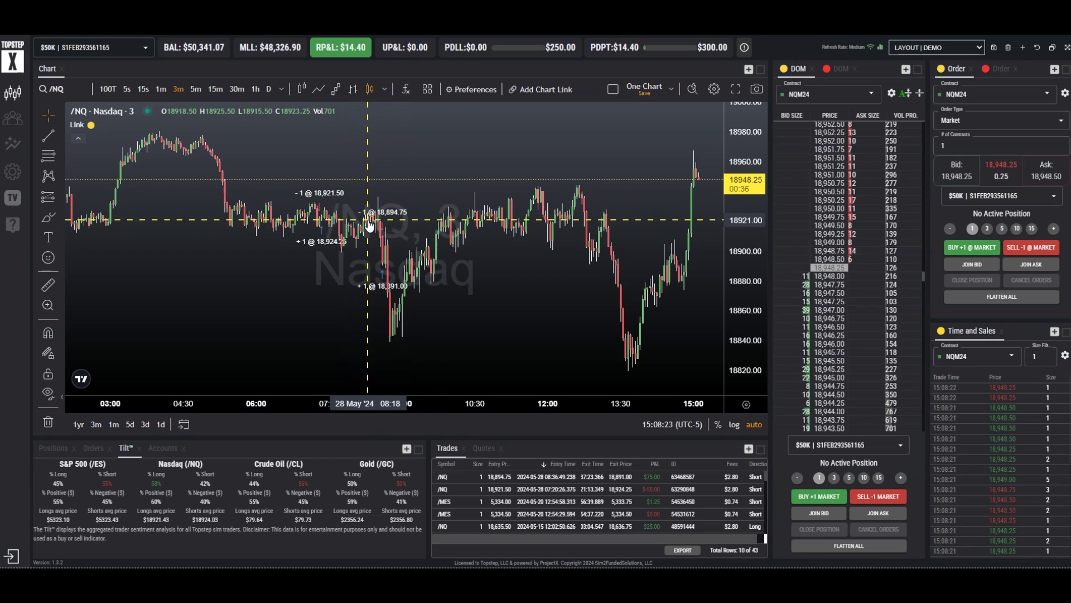
click(473, 89)
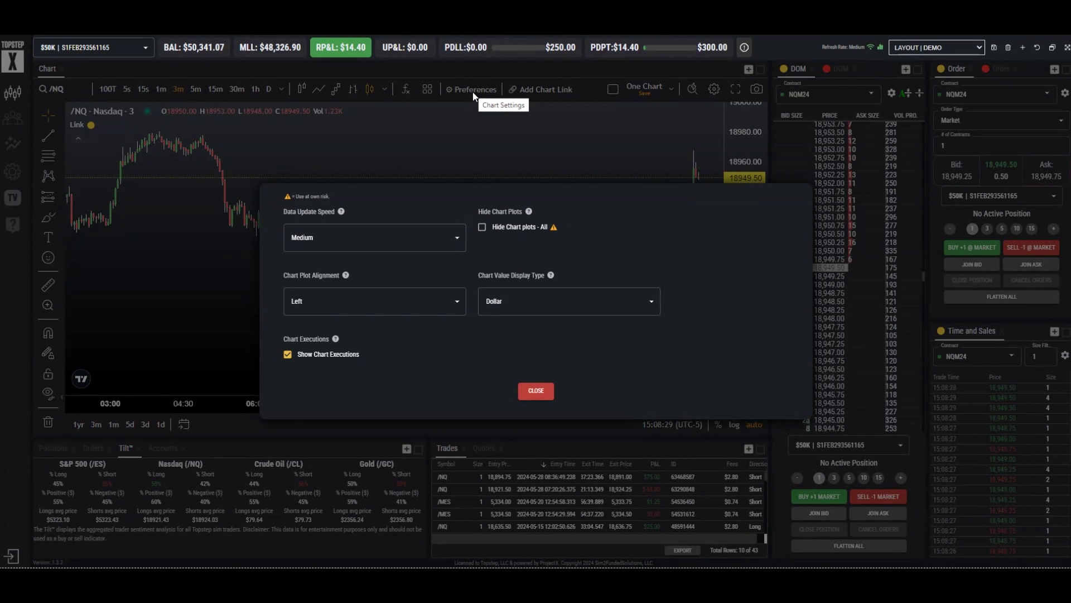
click(316, 359)
click(560, 391)
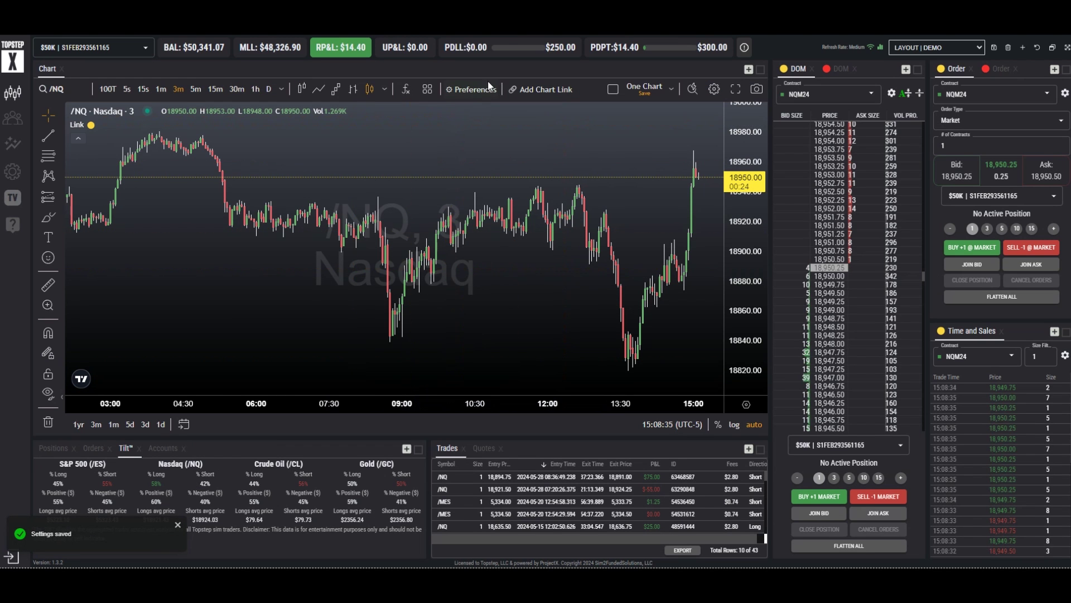
- Turn Show Chart Executions back on in chart Preferences and save
click(467, 91)
click(308, 355)
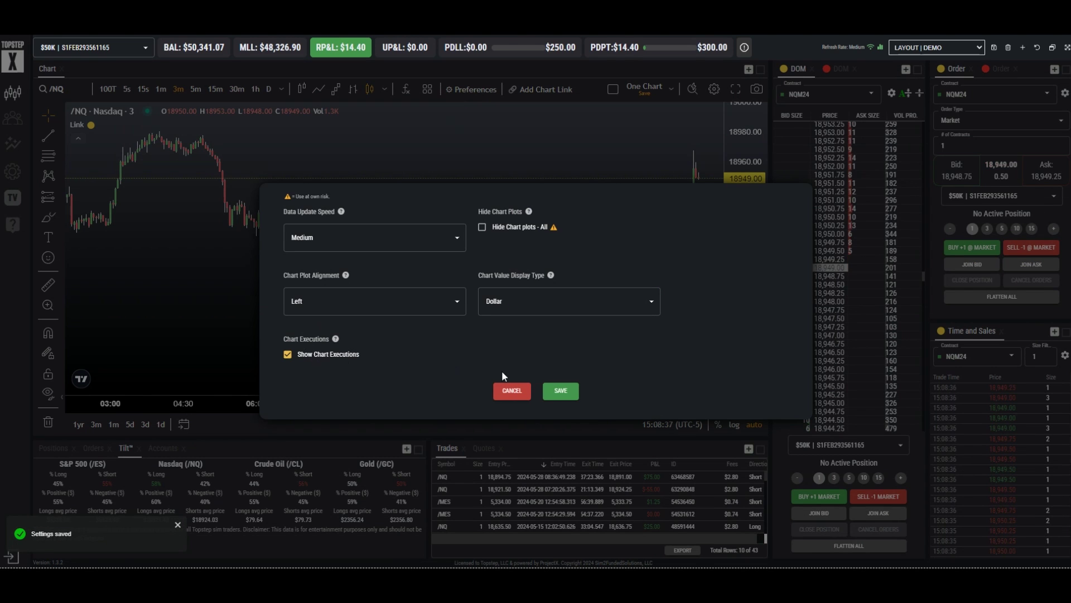
click(559, 392)
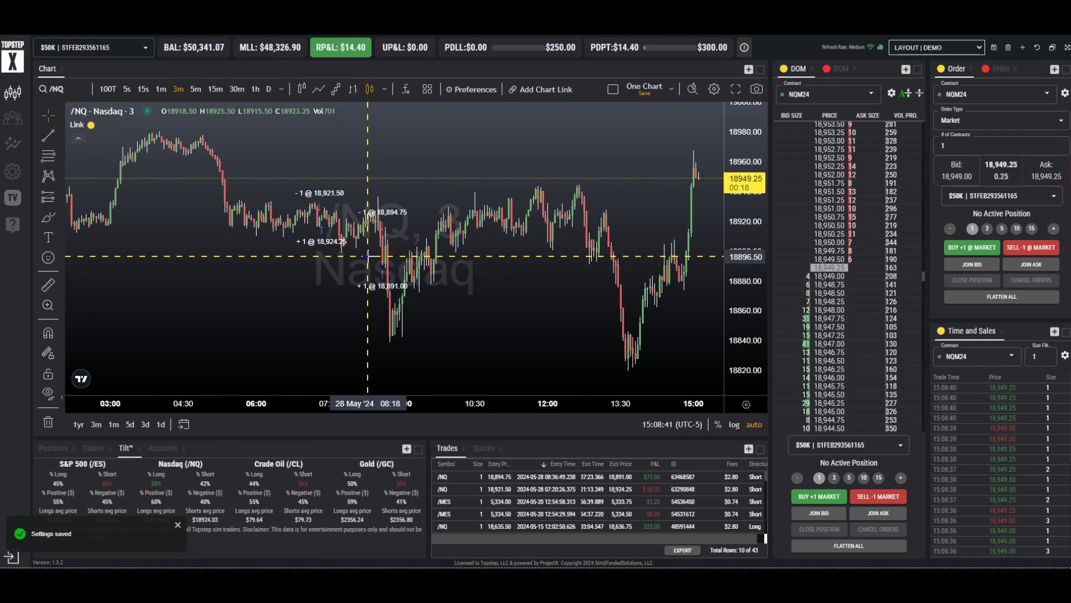
- Zoom and pan back through the 07:00–09:30 NQ trades, then jump to the latest bars
scroll(374, 257, up, 5)
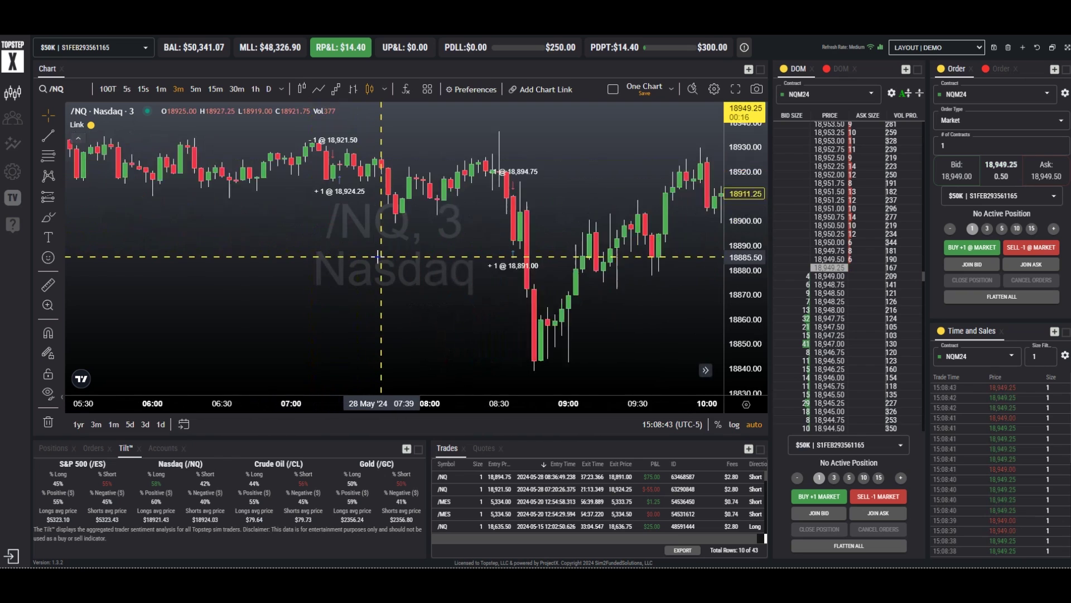
drag(323, 222, 518, 285)
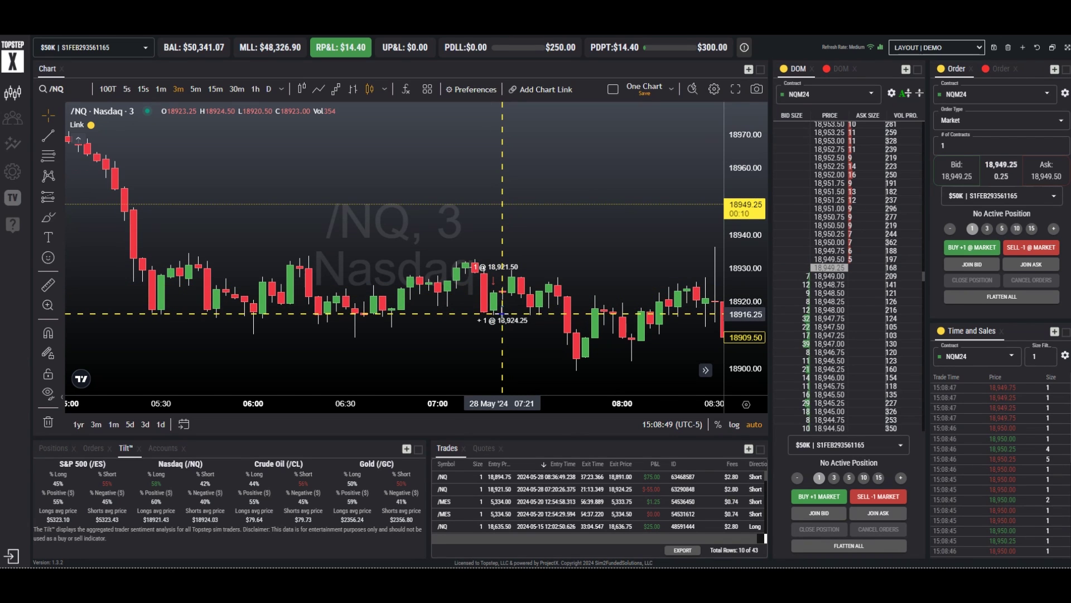
scroll(502, 315, up, 2)
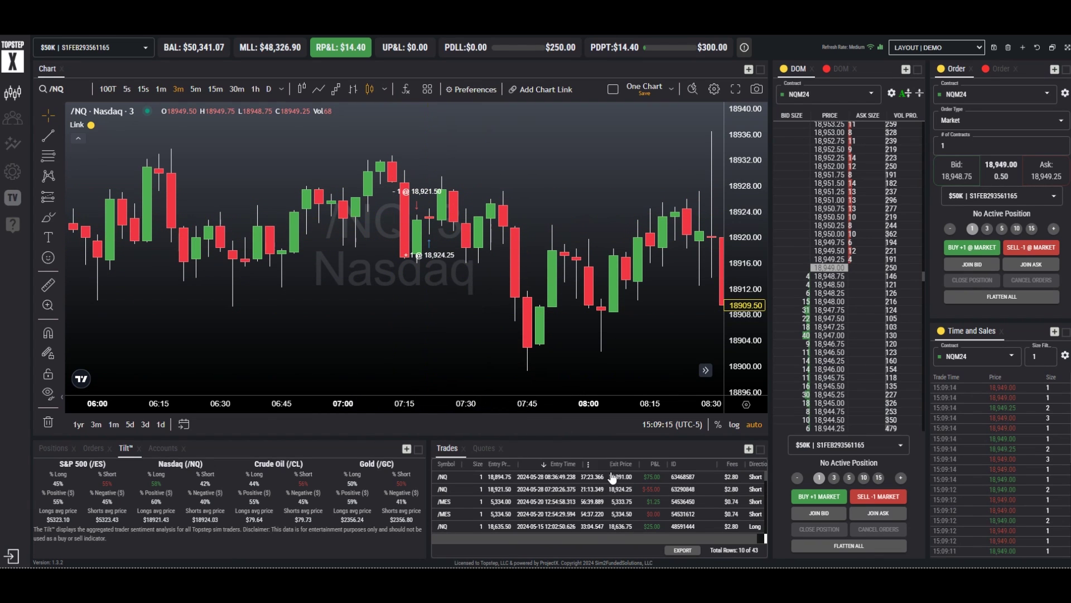
drag(680, 328, 442, 311)
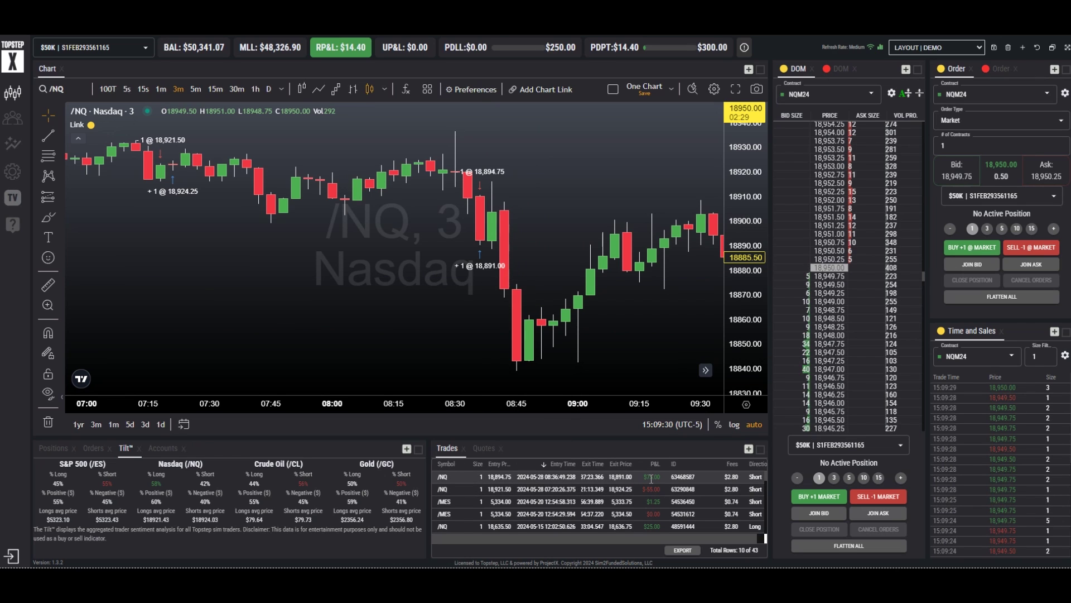
click(706, 370)
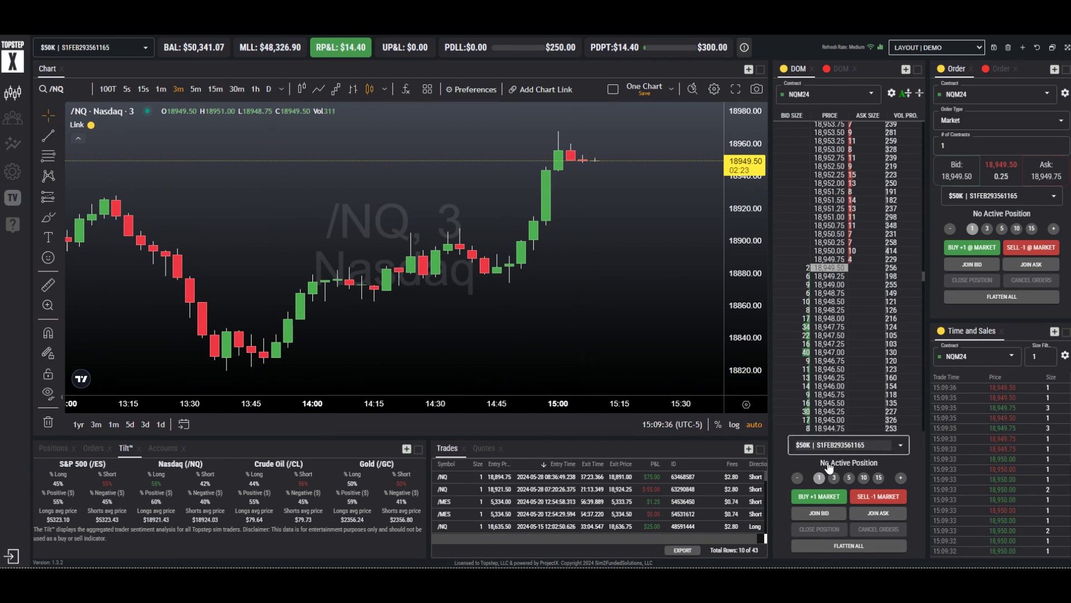
- Sell one NQ contract at market at 18,949.50, reframe the chart, and open chart Preferences
click(879, 497)
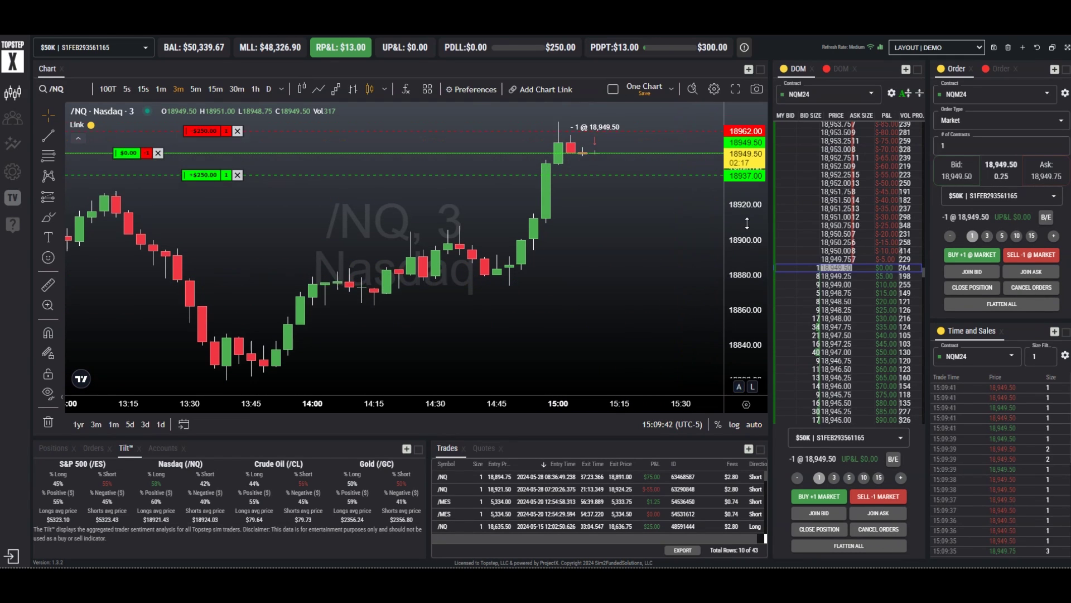
drag(617, 179, 611, 255)
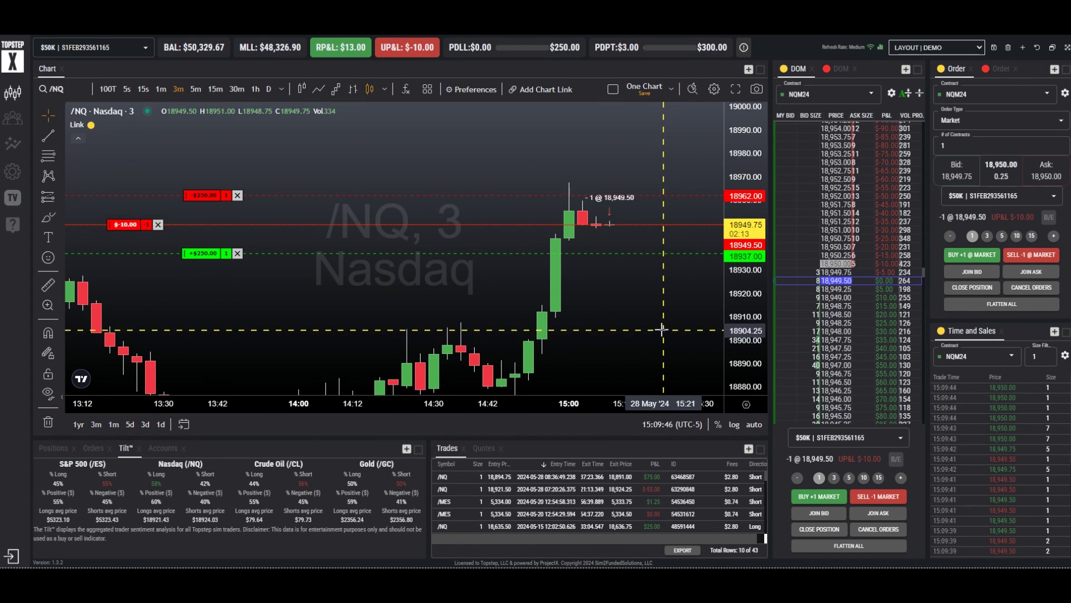
scroll(675, 296, up, 2)
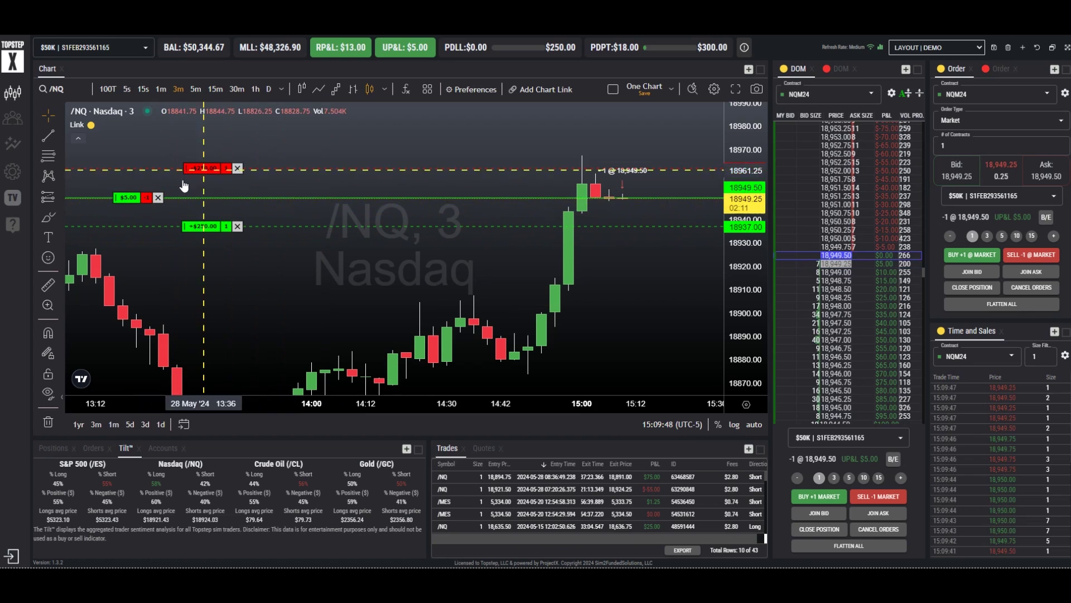
click(469, 89)
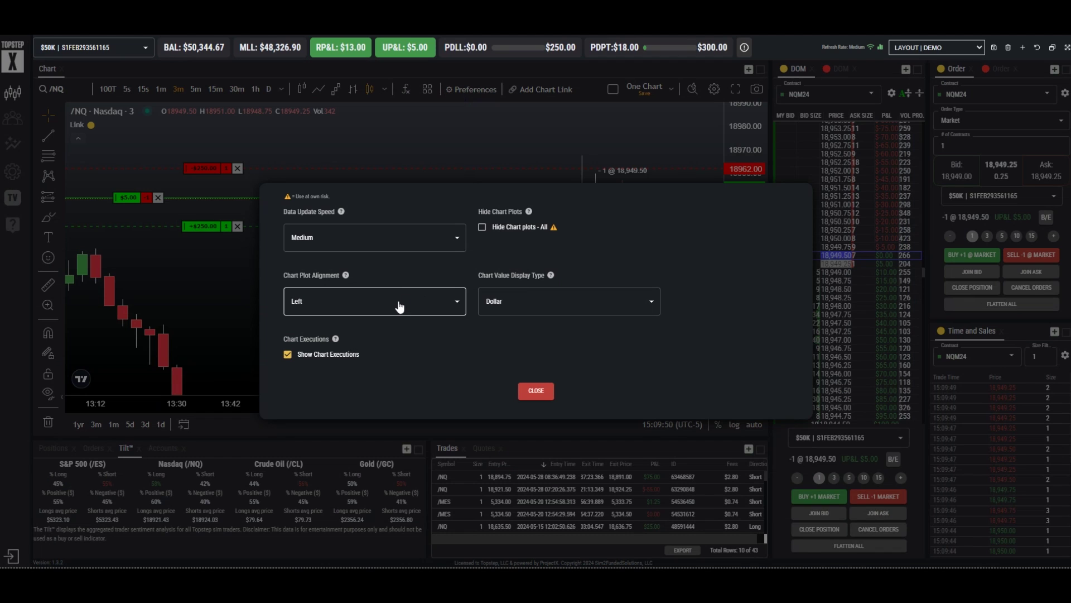
- Save chart Preferences with position brackets aligned on the right
click(426, 304)
click(299, 346)
click(556, 390)
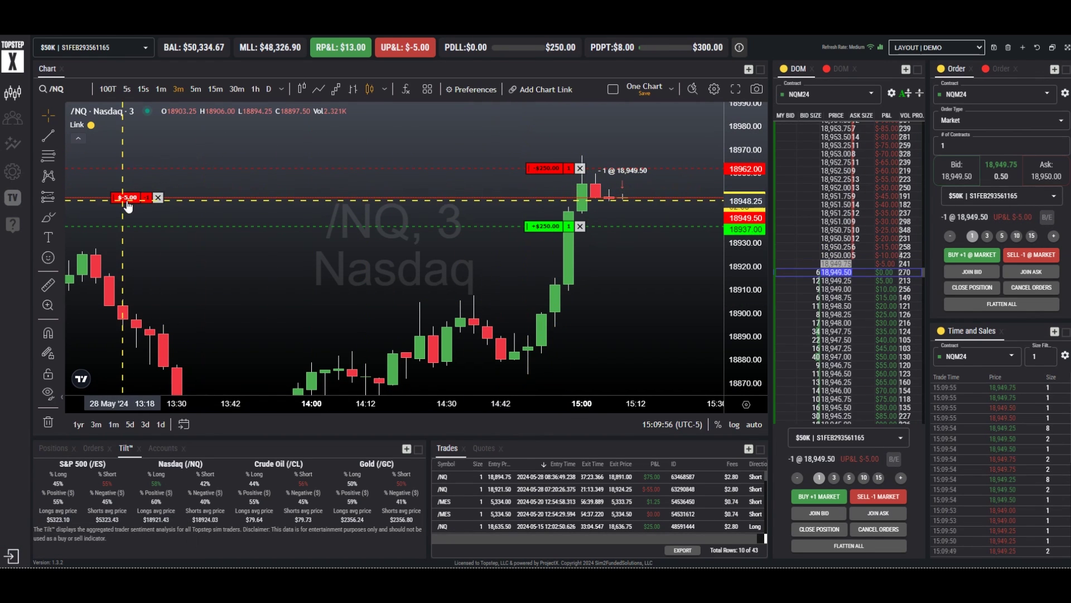
- Move brackets back to the left with values shown in Ticks, and save
click(464, 88)
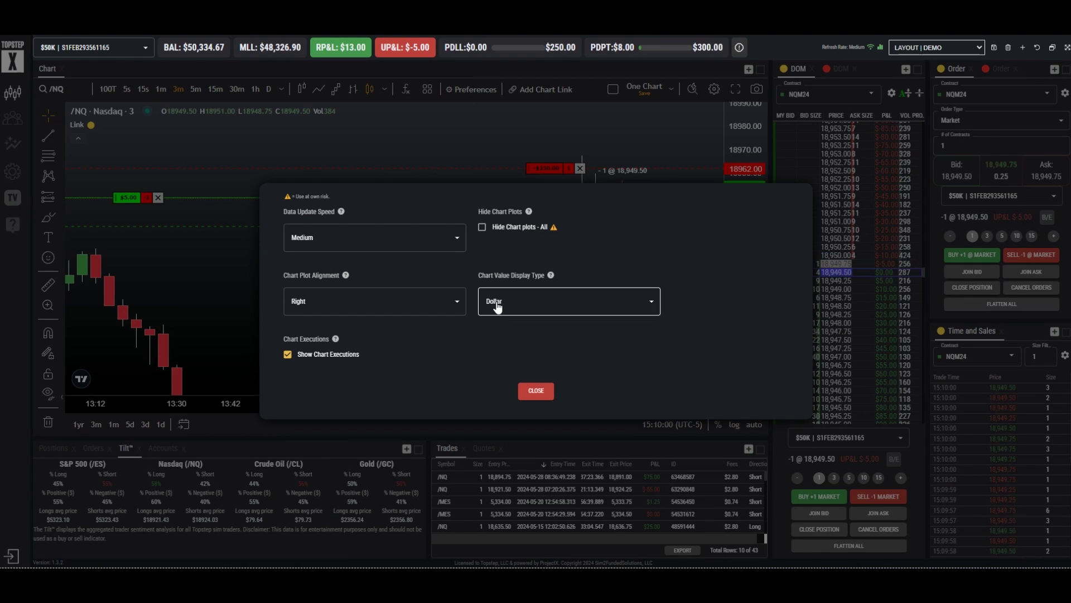
click(331, 307)
click(304, 329)
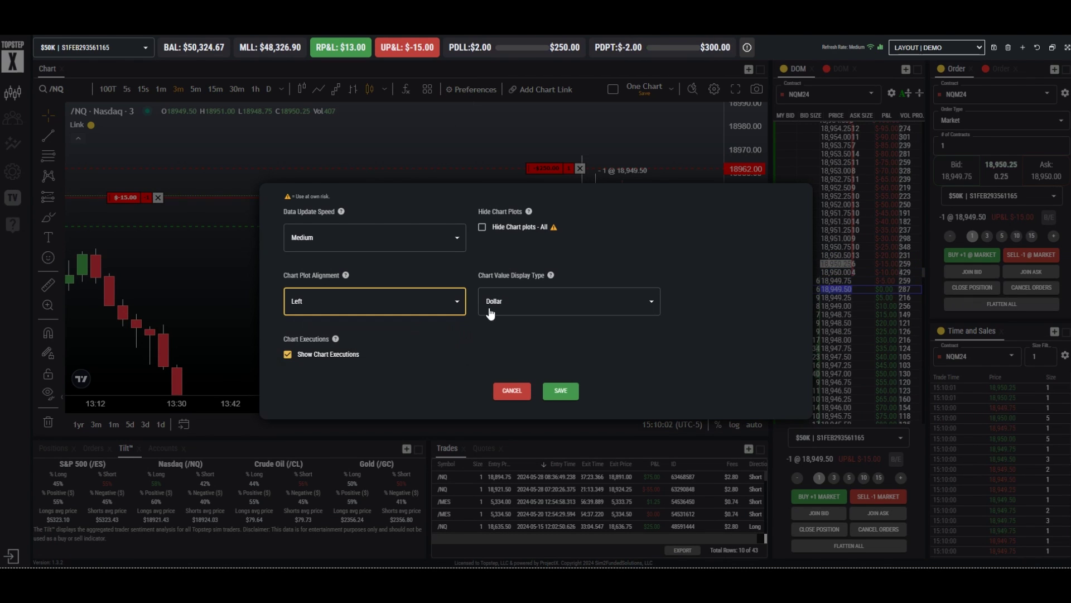
click(505, 302)
click(495, 345)
click(561, 391)
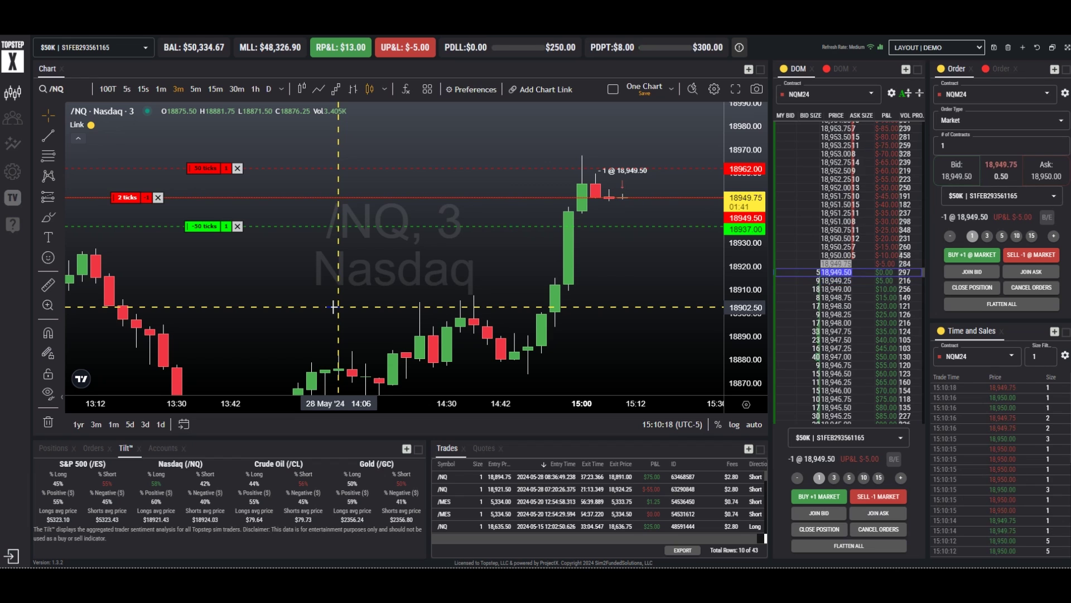
- Save the bracket values as Dollar, then close the NQ short at 18,949.50
click(475, 90)
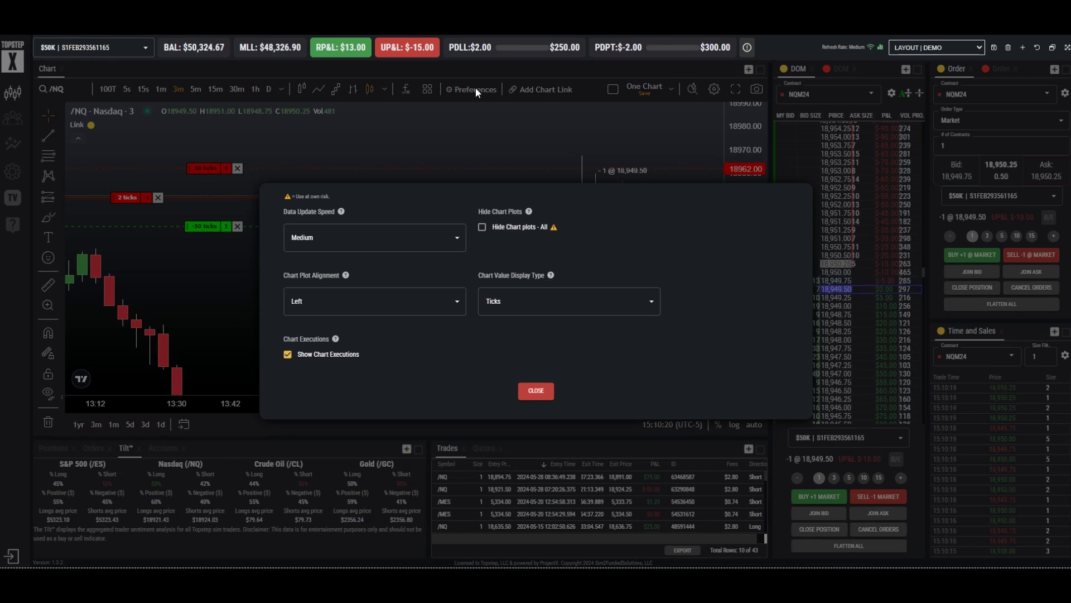
click(386, 302)
click(510, 305)
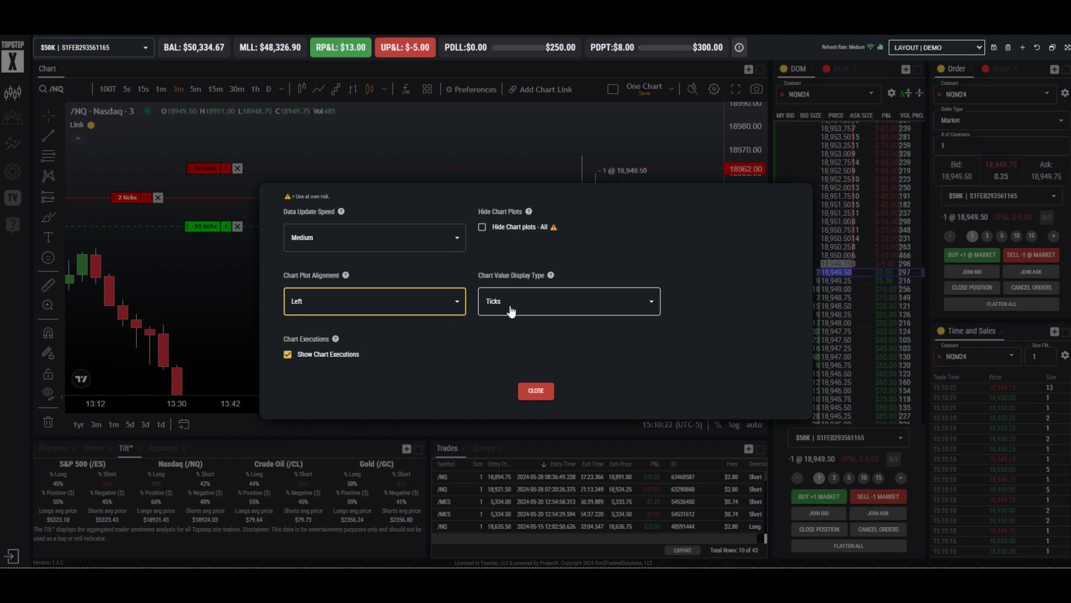
click(494, 328)
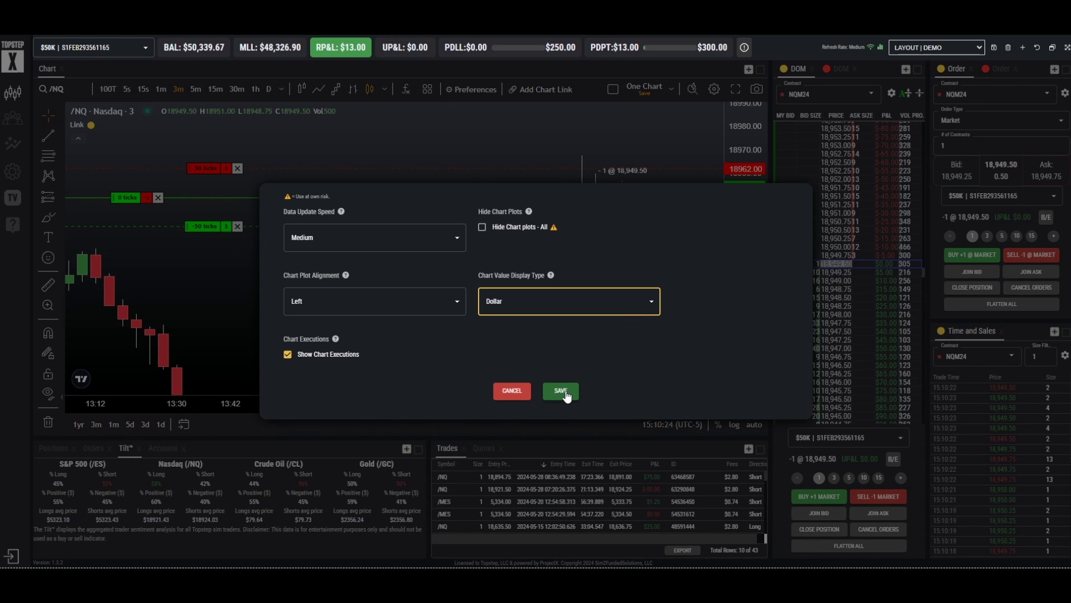
click(561, 391)
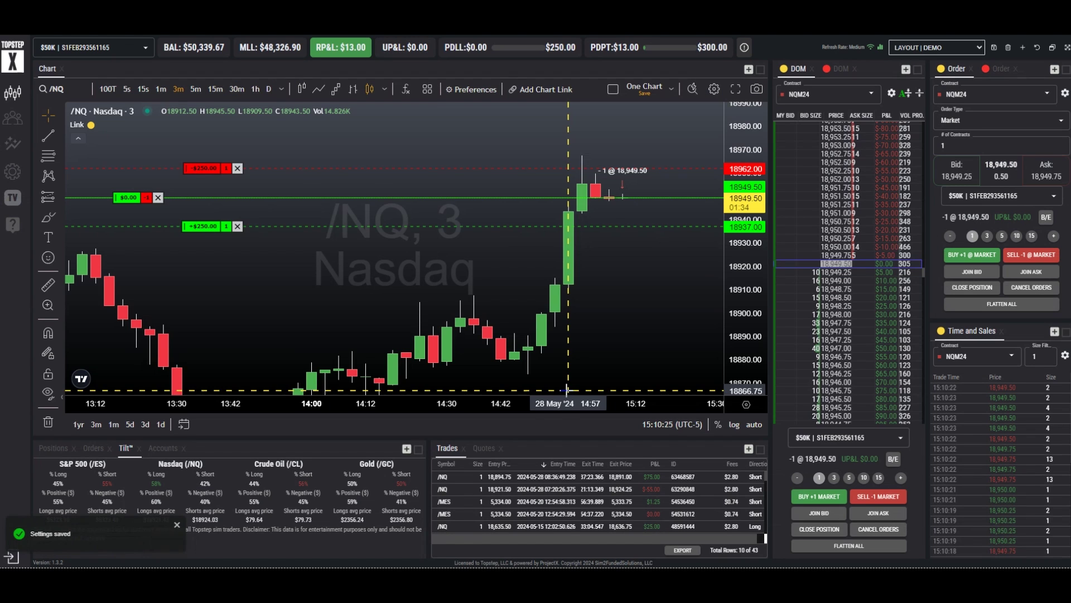
click(158, 198)
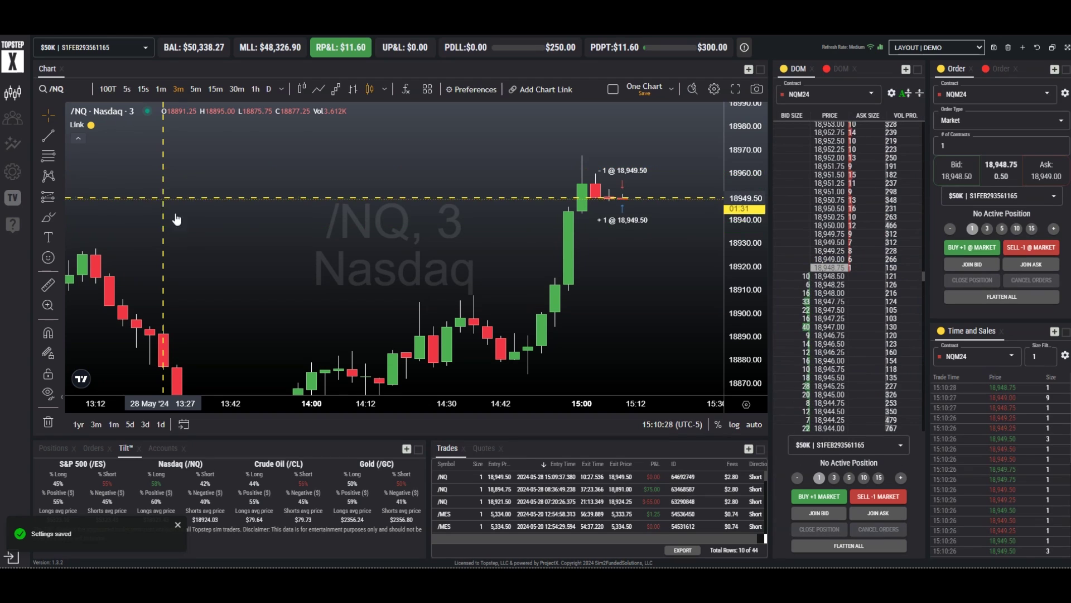